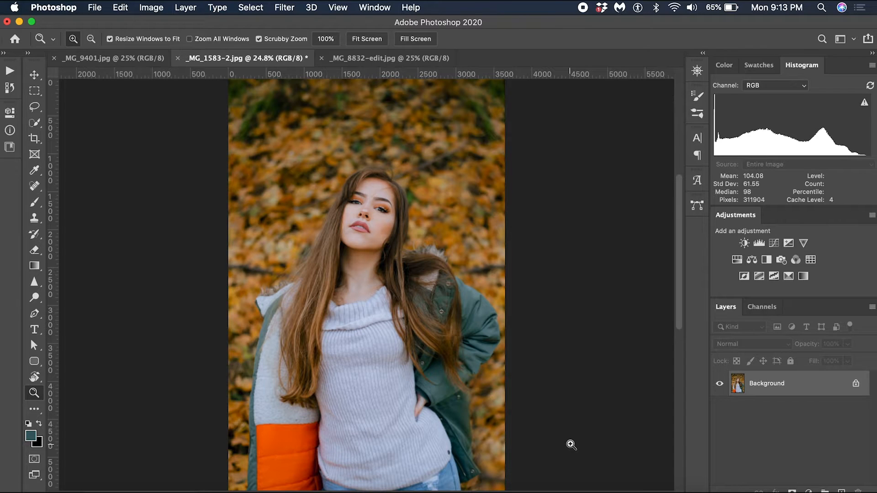
Step: Add a Levels adjustment layer above the Background layer
key(v)
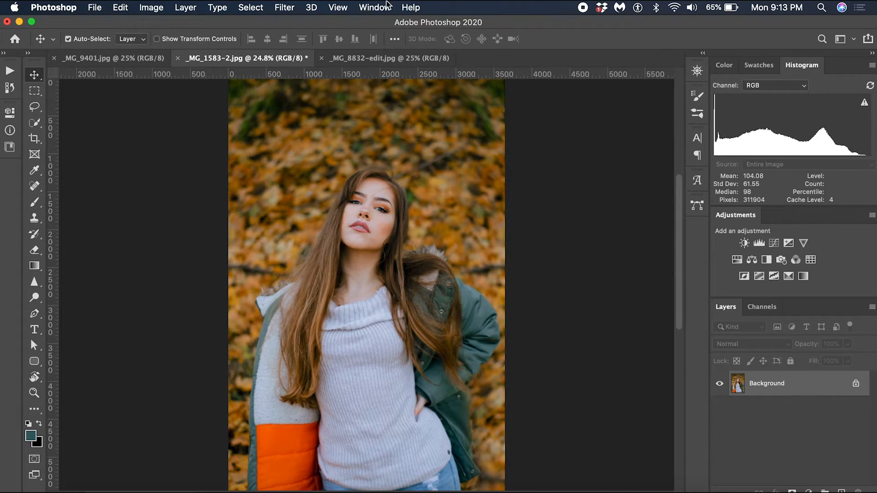
click(378, 6)
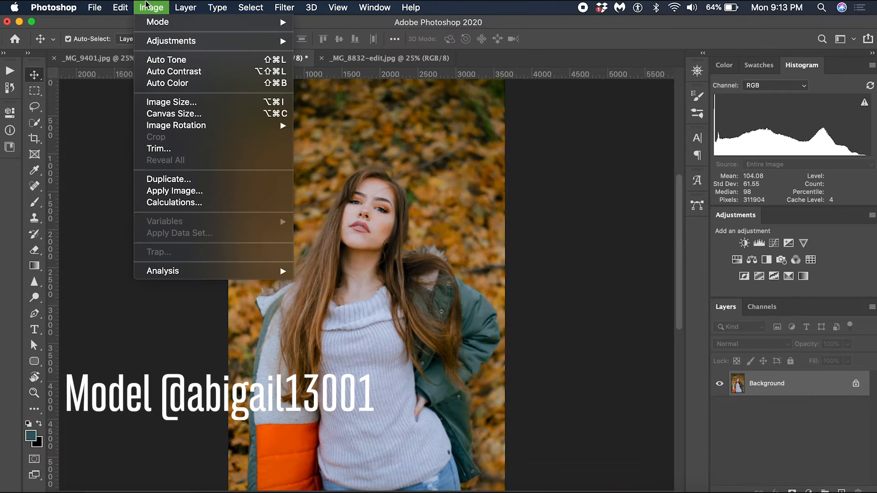
mouse_move(219, 40)
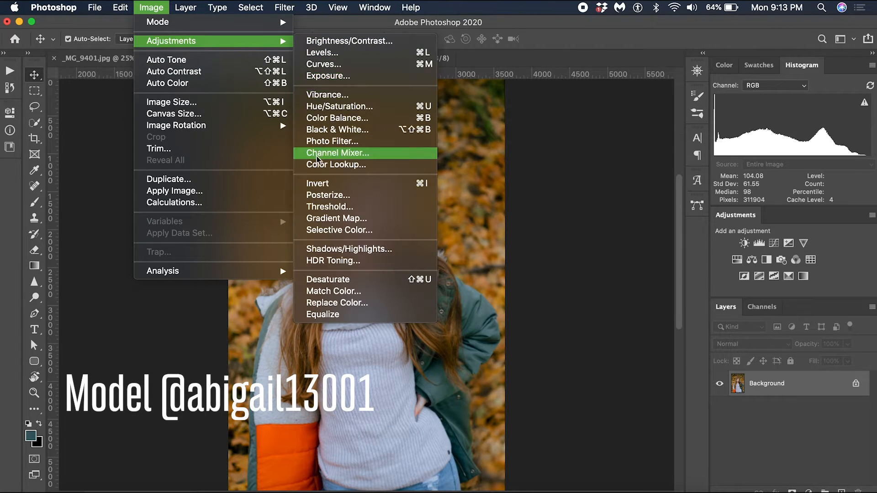
click(592, 275)
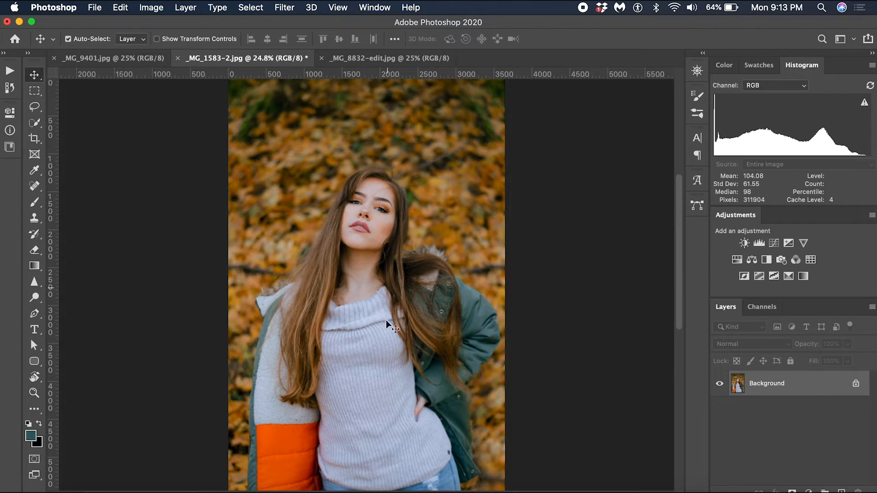
click(759, 244)
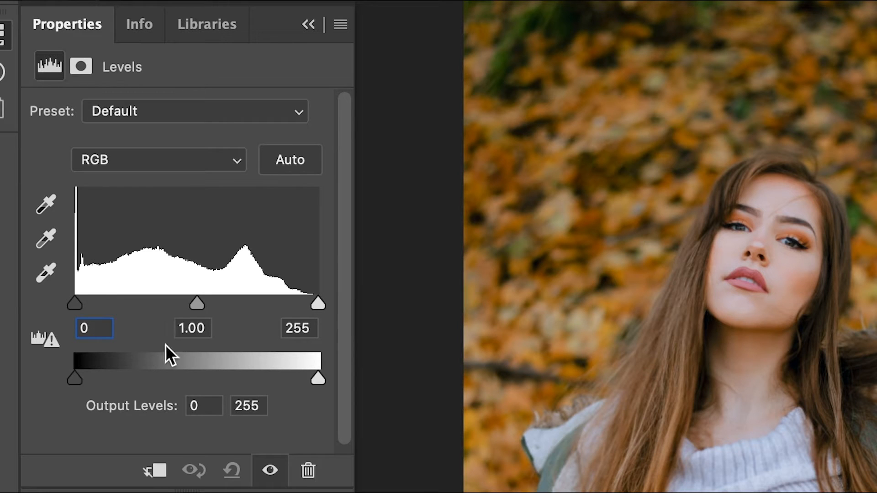
Step: Try raising the Levels shadow input to 41, and return the shadow and highlight inputs to 0 and 255
text(9)
drag(72, 299, 14, 303)
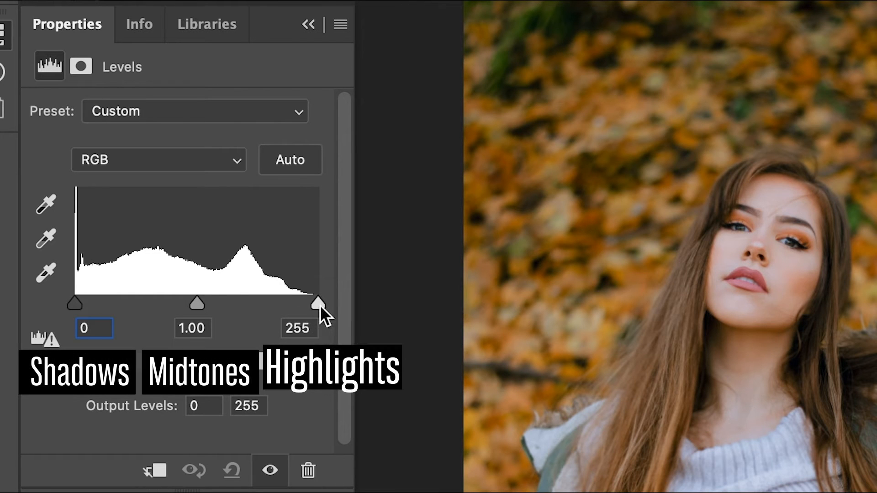
drag(319, 304, 432, 317)
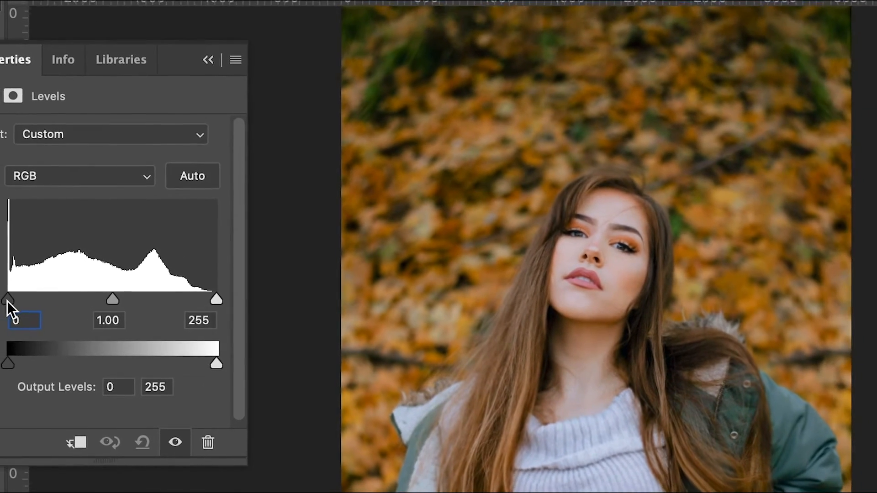
drag(7, 301, 82, 302)
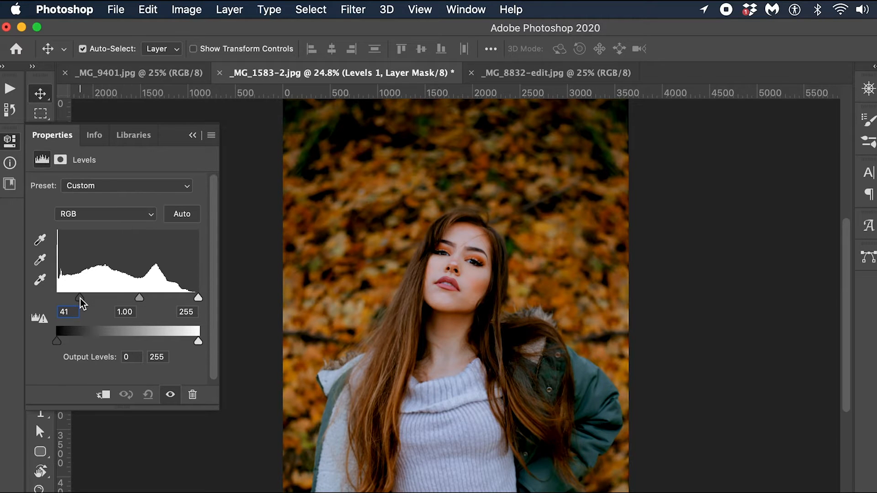
drag(82, 302, 20, 300)
Step: Set the Levels highlight input to 222 and refresh the histogram
drag(201, 300, 181, 302)
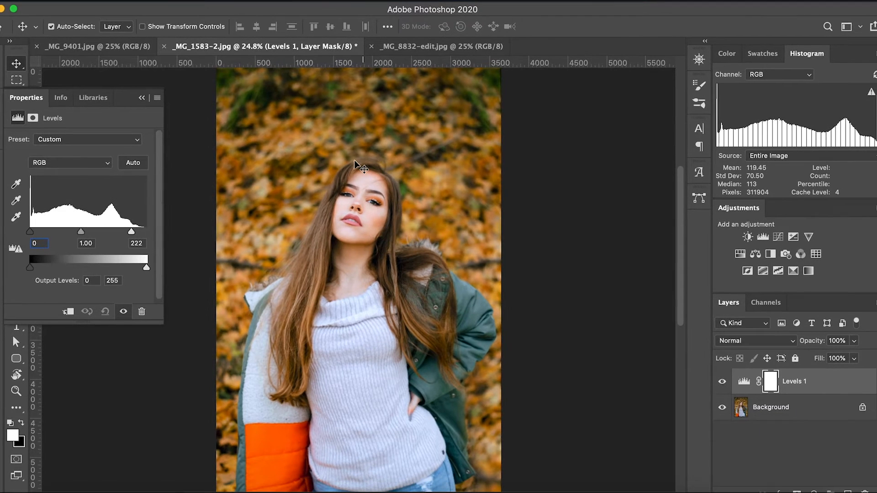
click(872, 93)
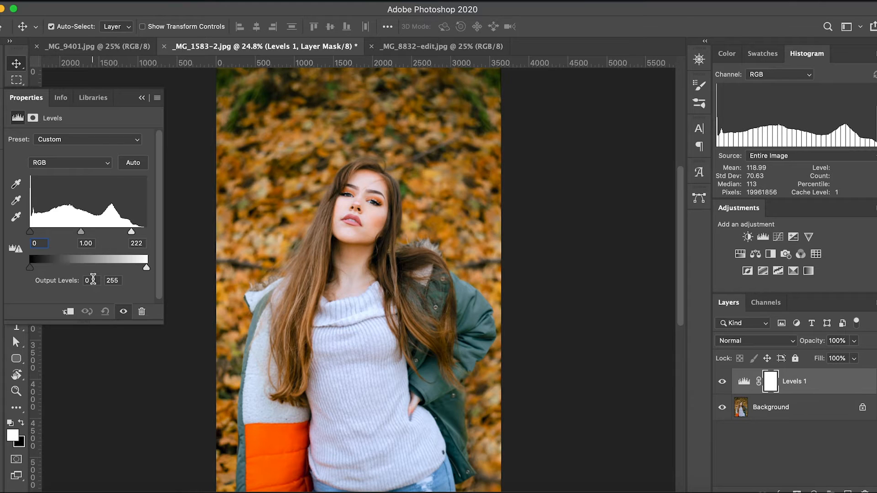
Step: Try an output black level of 28 and an output white level of 204, restoring each to 0 and 255
key(super+space)
super+click(319, 254)
key(super+space)
drag(318, 252, 374, 322)
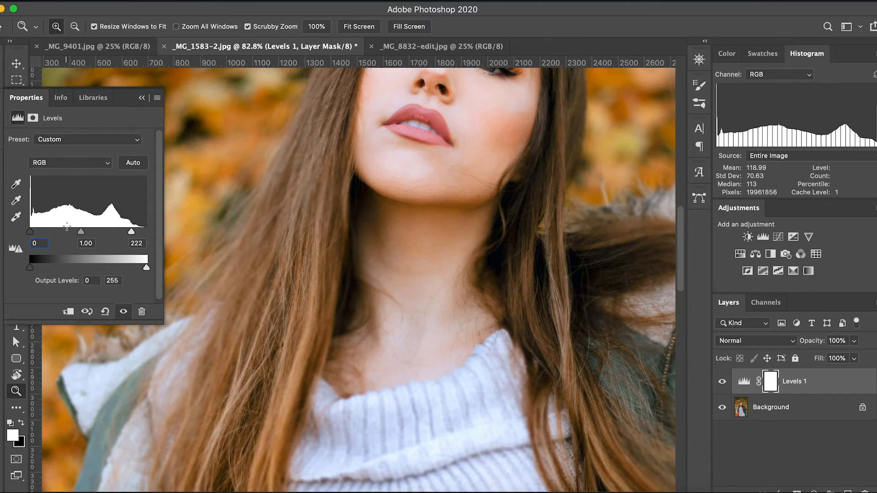
mouse_move(30, 270)
mouse_down()
mouse_move(53, 270)
mouse_move(43, 270)
mouse_up()
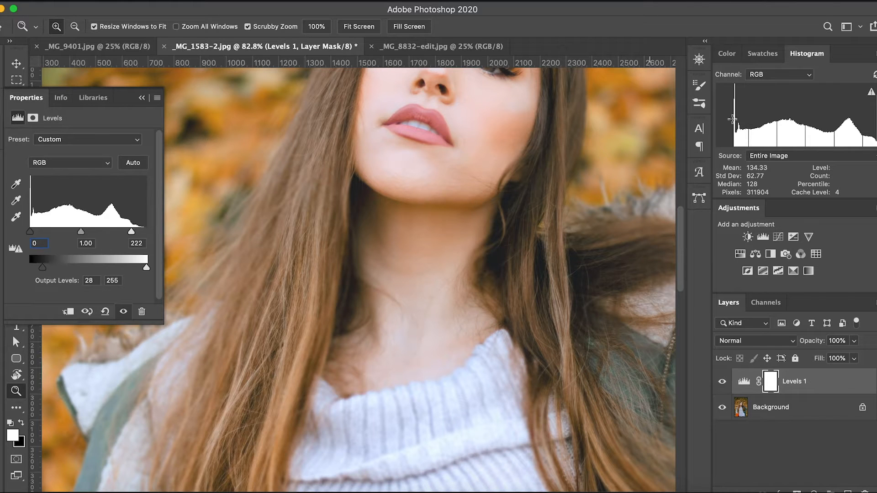
drag(41, 271, 24, 272)
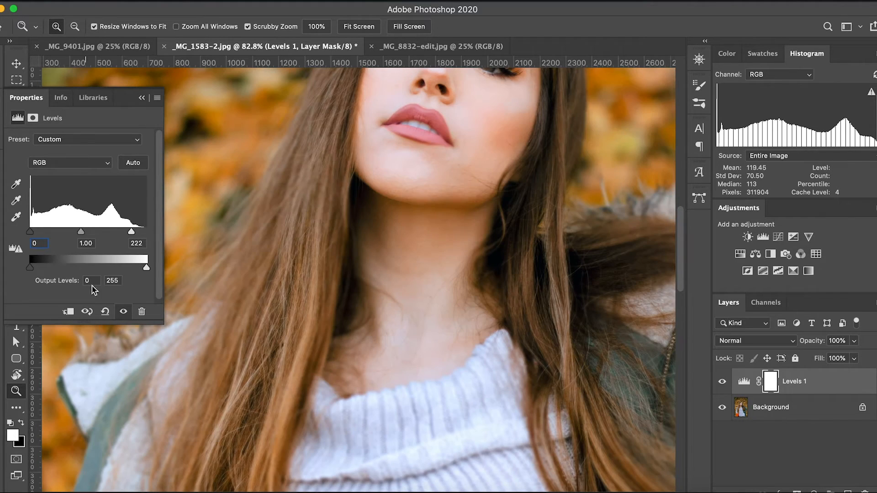
drag(147, 269, 123, 271)
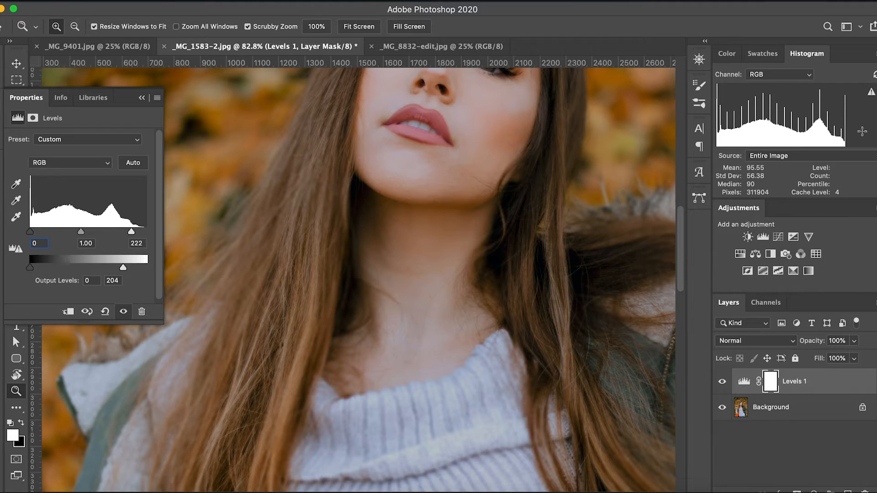
drag(123, 268, 205, 268)
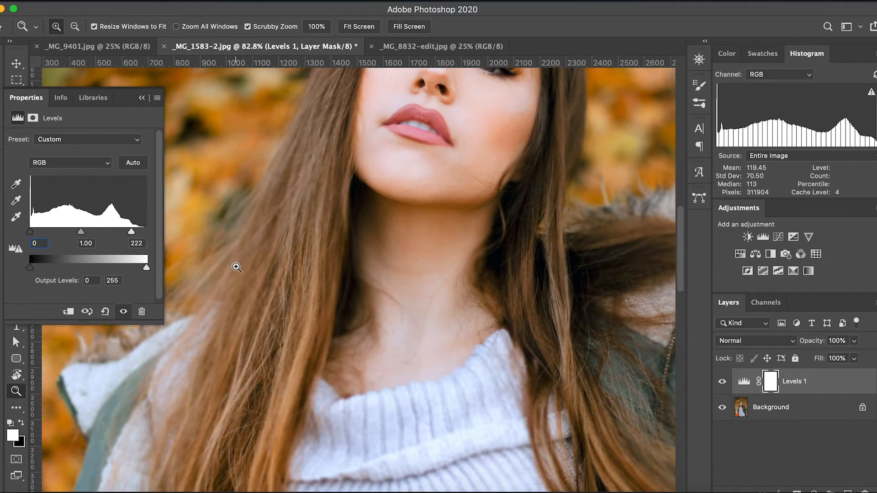
Step: Try setting the black point from the dark hair beside the chin, and undo it
drag(555, 200, 522, 200)
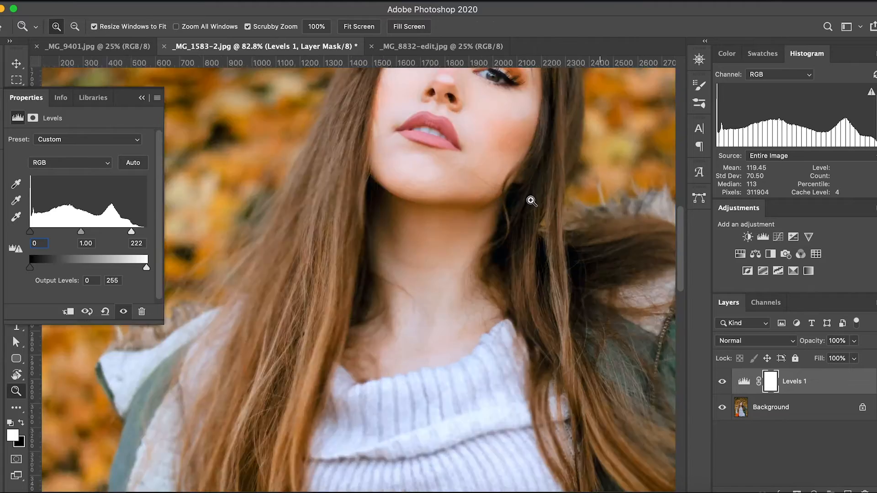
key(v)
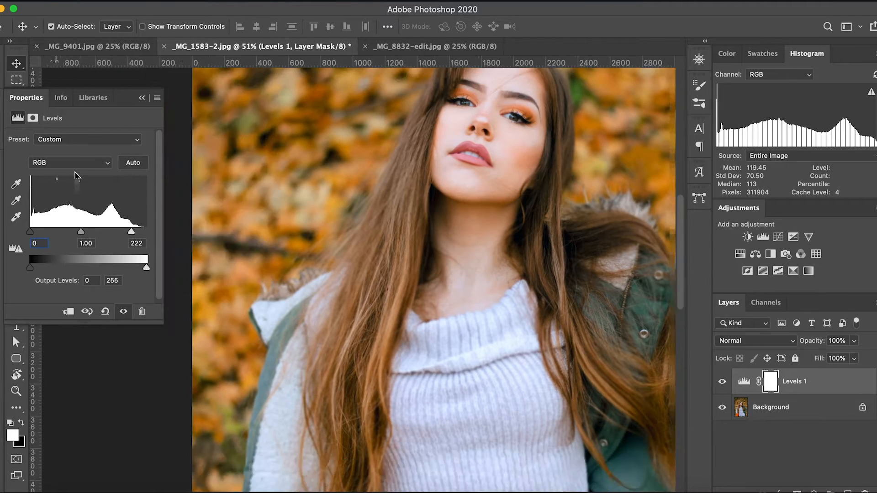
click(16, 184)
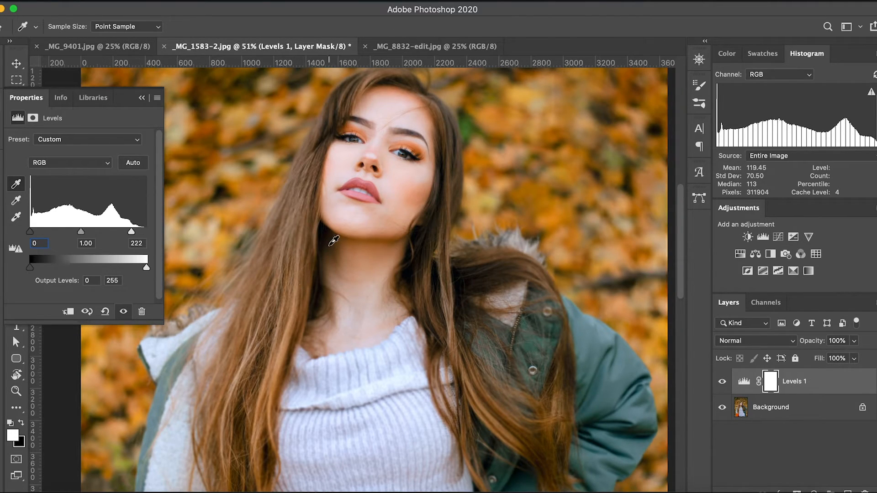
click(323, 230)
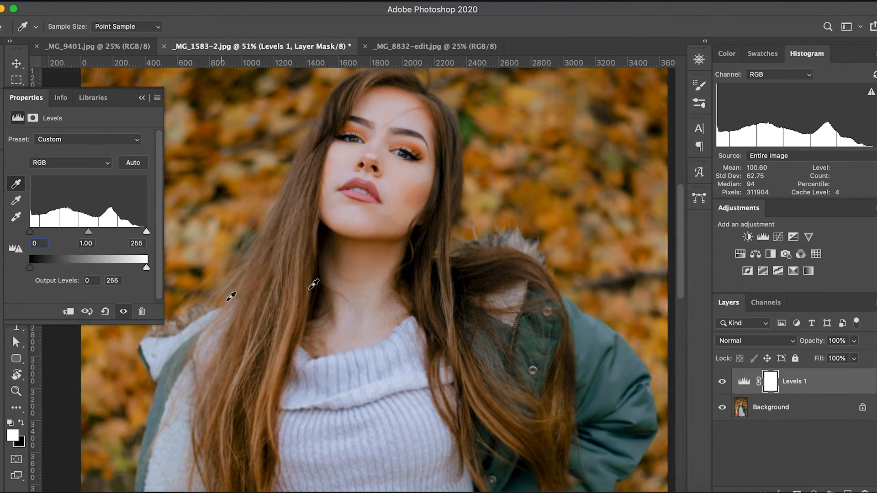
key(ctrl+z)
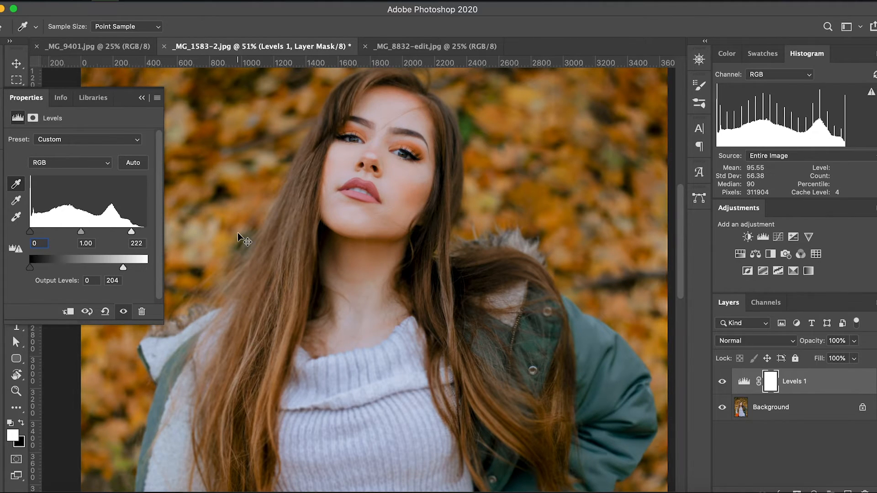
Step: Pick the Levels gray-point eyedropper and return the output white level to 255
click(16, 200)
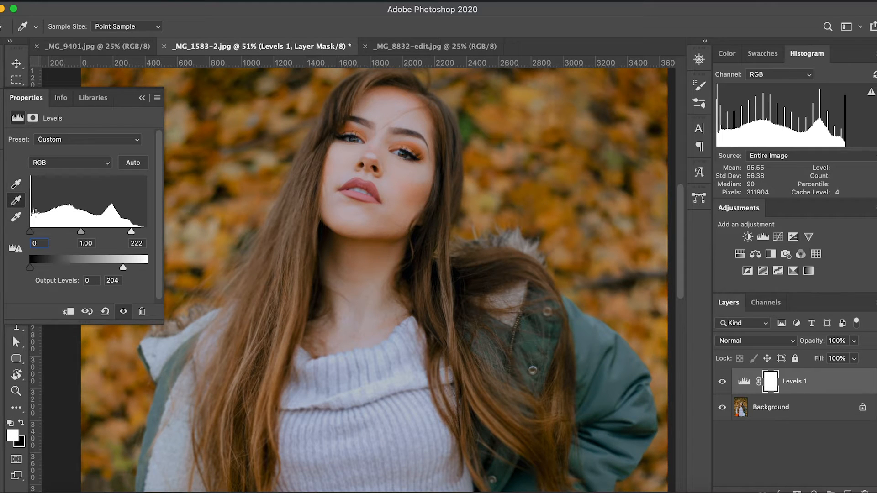
drag(123, 267, 146, 267)
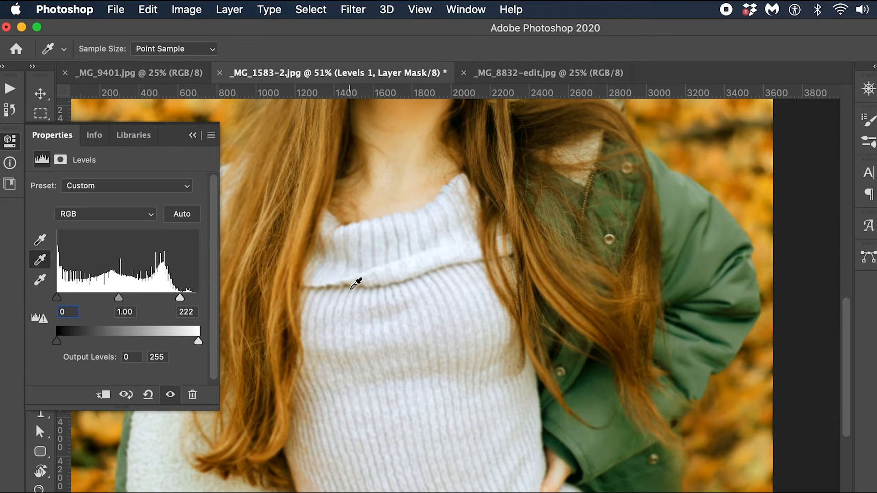
Step: Try setting the white point from the sweater and from the white of the eye, and undo the sampling
click(40, 279)
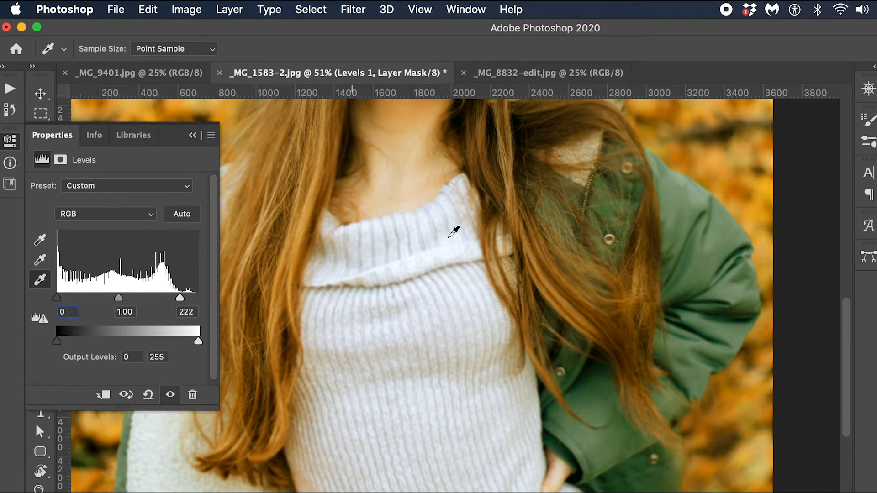
click(417, 229)
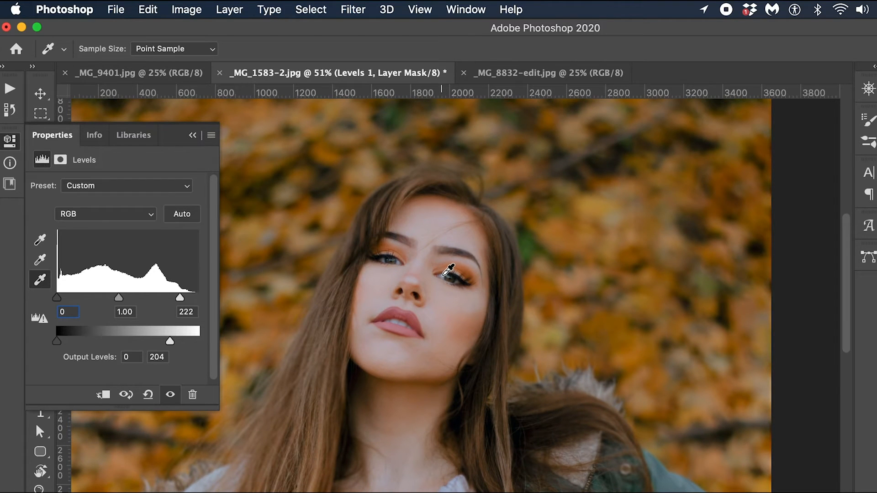
click(444, 274)
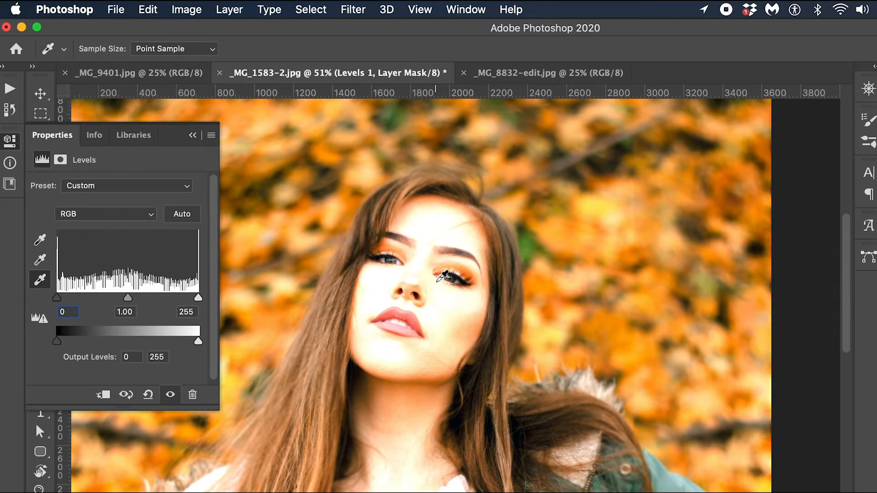
key(super+z)
Step: Deselect the Levels eyedropper and set the output white level to 255
click(41, 253)
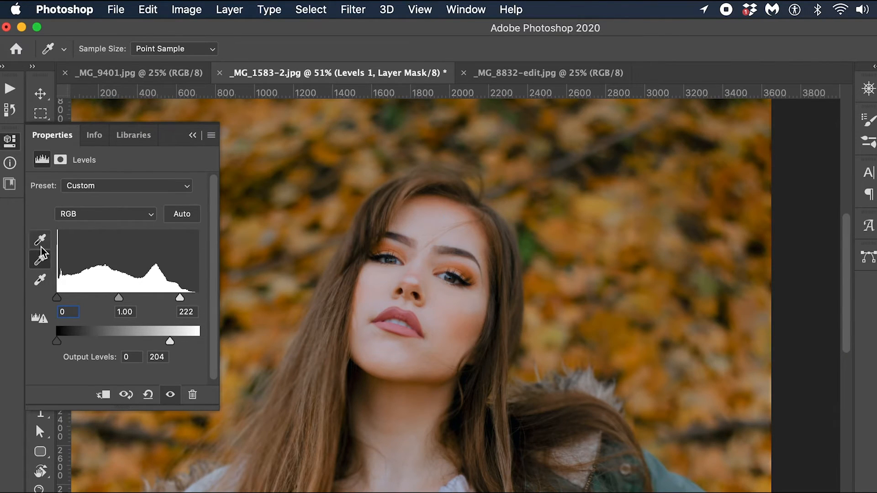
click(41, 253)
drag(169, 341, 264, 346)
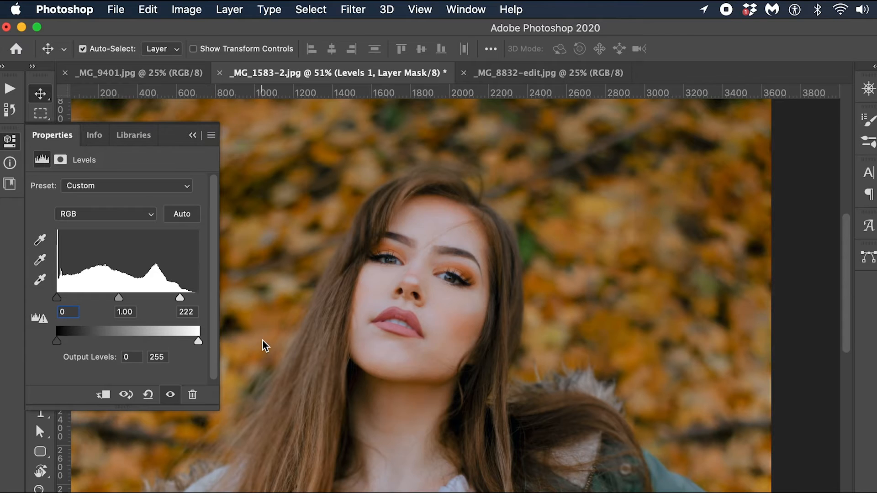
key(z)
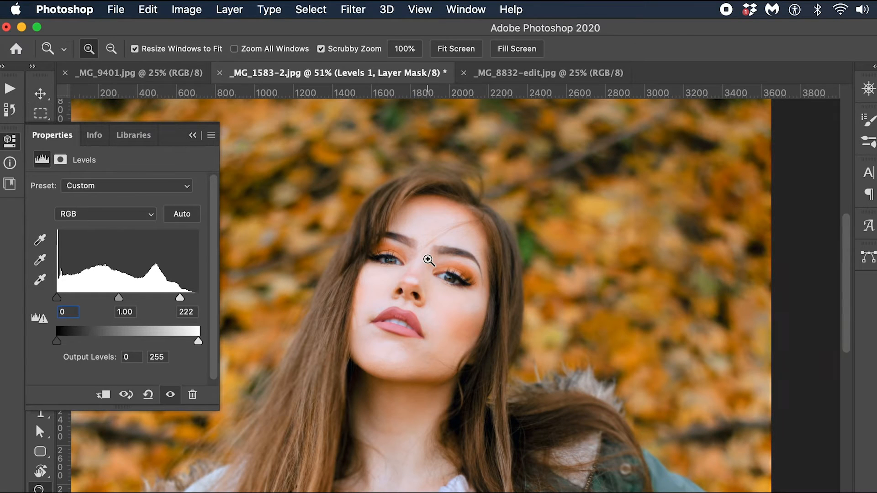
drag(431, 263, 415, 279)
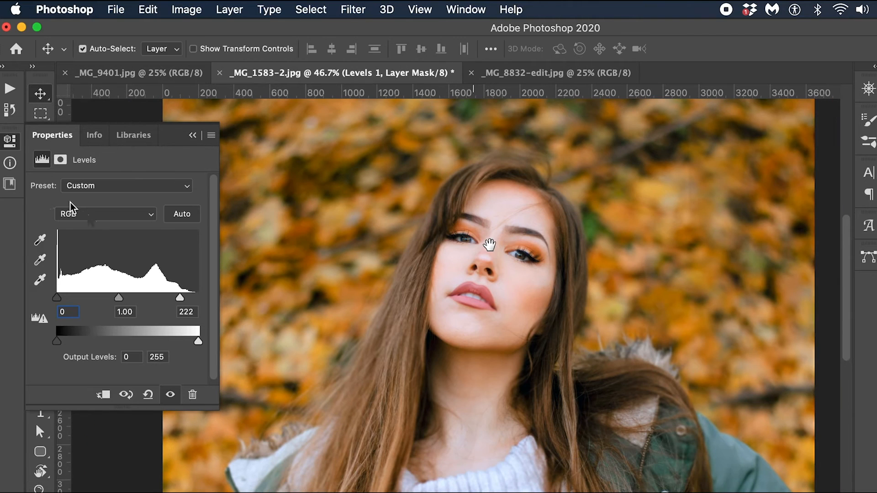
Step: Try the shadow input slider in the Red and Green channels of the Levels adjustment, ending at 0
click(70, 213)
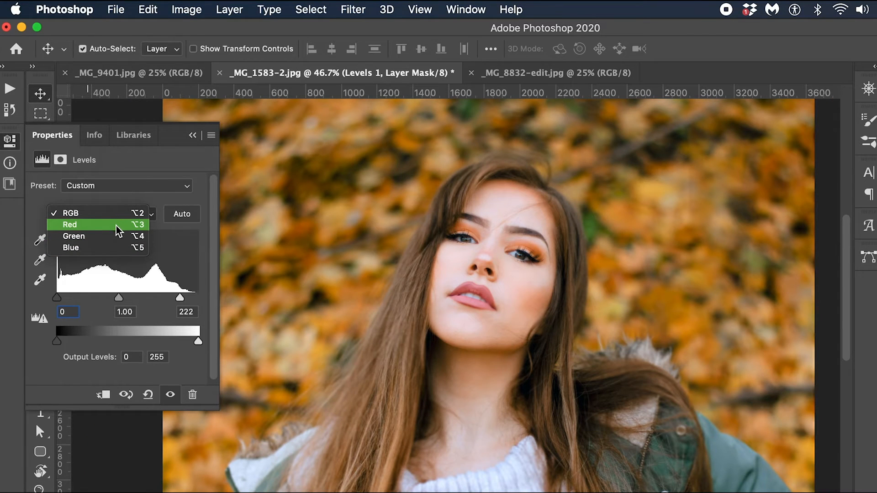
click(115, 228)
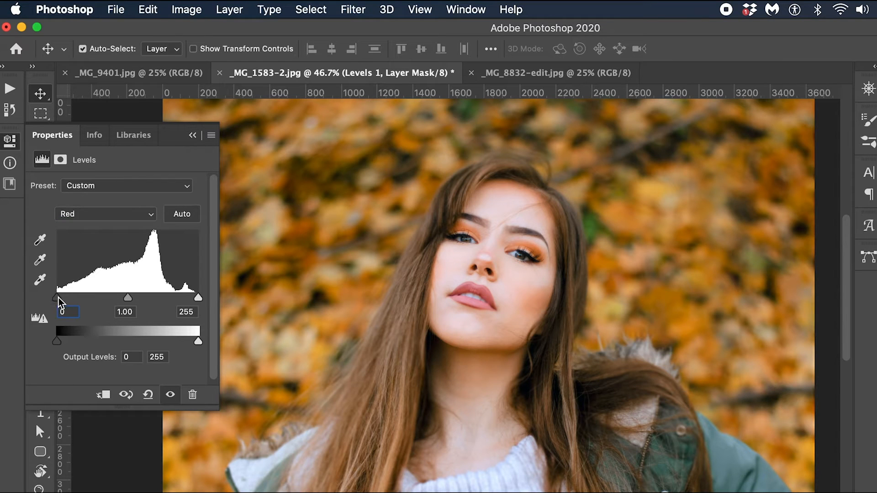
mouse_move(58, 298)
mouse_down()
mouse_move(80, 299)
mouse_move(53, 298)
mouse_up()
click(86, 217)
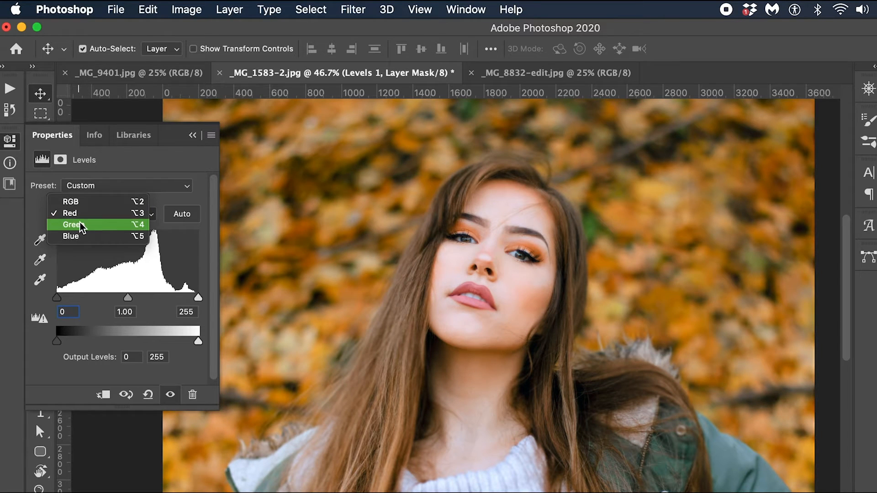
click(82, 225)
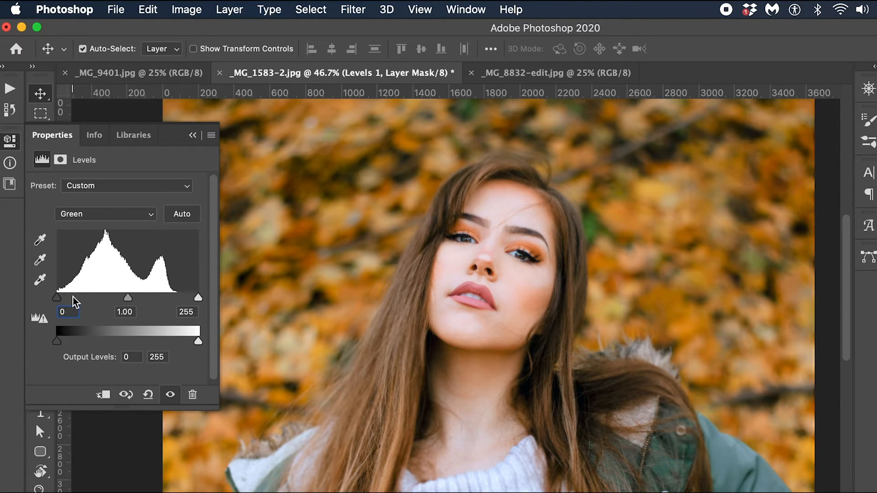
mouse_move(57, 299)
mouse_down()
mouse_move(71, 302)
mouse_move(46, 303)
mouse_up()
Step: Try the shadow and highlight input sliders in the Blue channel of the Levels adjustment
click(120, 214)
click(112, 225)
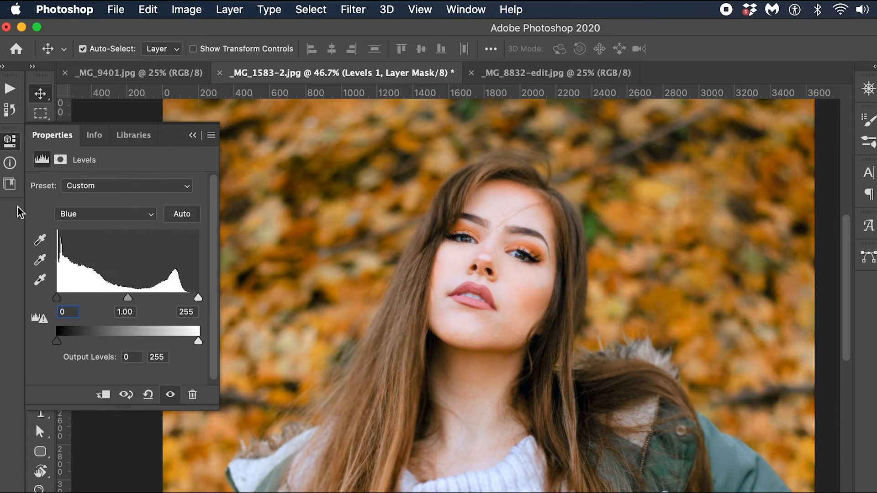
drag(58, 302, 80, 302)
drag(199, 299, 264, 287)
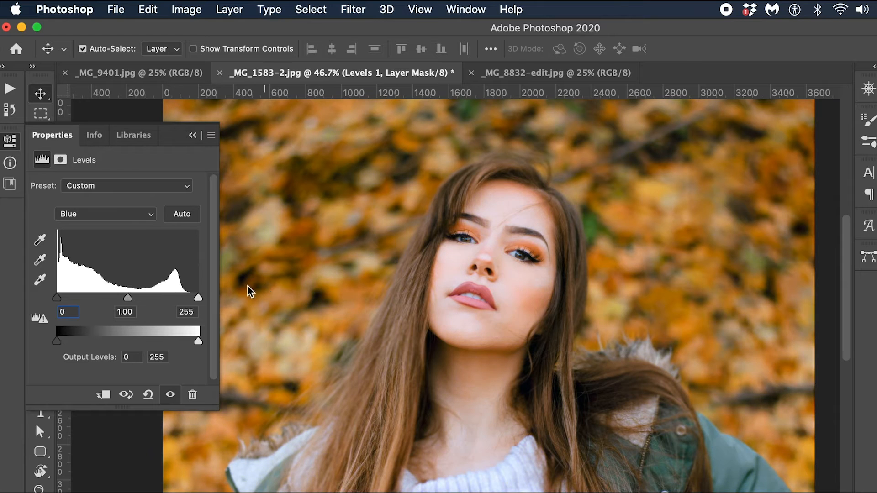
Step: Try the highlight input slider in the Green and Red channels of the Levels adjustment
click(134, 216)
click(122, 202)
drag(197, 297, 240, 300)
click(103, 213)
click(102, 213)
click(102, 213)
click(103, 201)
drag(198, 297, 313, 262)
Step: Review the Red and Green channels of the Levels adjustment and try the shadow input slider in the Blue channel
click(146, 214)
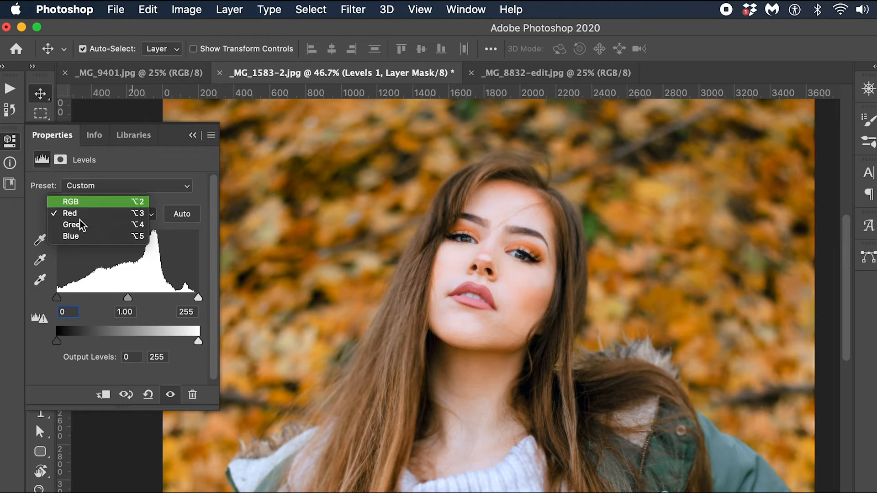
click(103, 225)
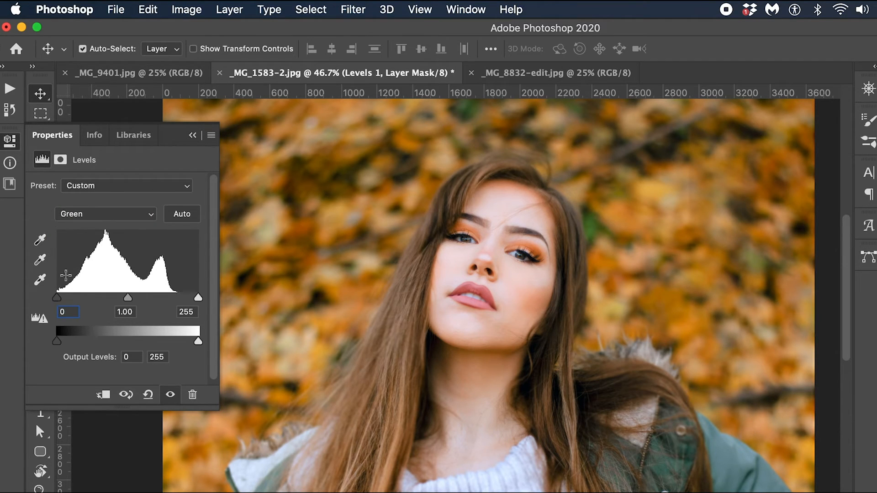
click(78, 214)
click(73, 225)
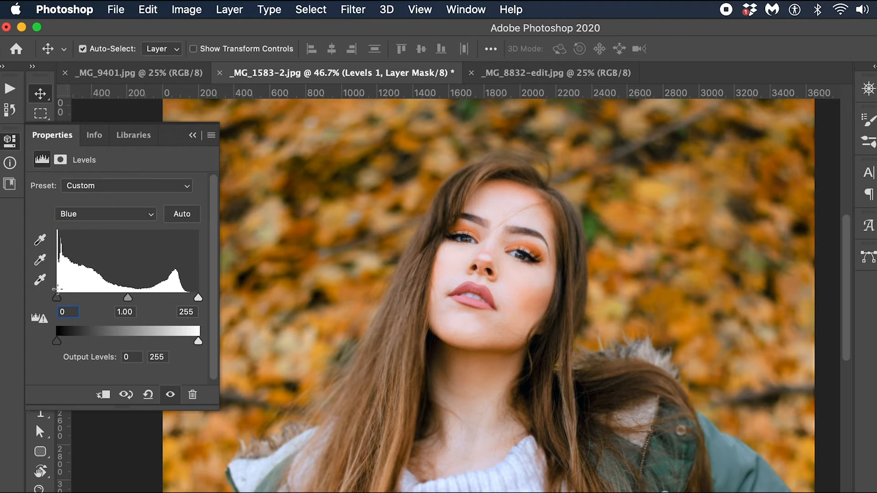
drag(58, 299, 62, 300)
drag(67, 300, 69, 301)
Step: Try the highlight and midtone input sliders in the Red channel of the Levels adjustment
click(105, 214)
click(73, 190)
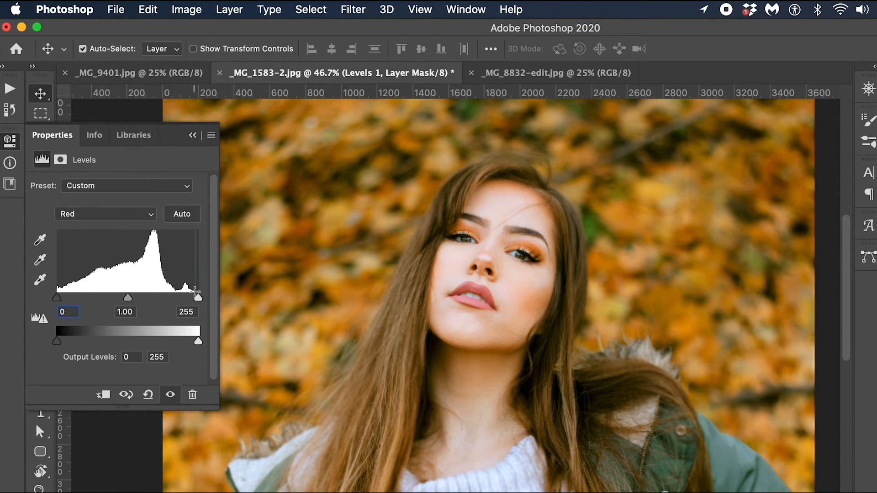
drag(201, 303, 243, 298)
mouse_move(129, 298)
mouse_down()
mouse_move(150, 304)
mouse_move(125, 303)
mouse_up()
Step: Set the midtone input level of the Green channel to 0.93 in the Levels adjustment
click(82, 213)
click(74, 225)
mouse_move(121, 305)
mouse_down()
mouse_move(139, 300)
mouse_move(105, 305)
mouse_move(133, 310)
mouse_up()
Step: Examine the color change on the woman's face up close and fit the whole portrait in view again
key(z)
drag(495, 330, 451, 337)
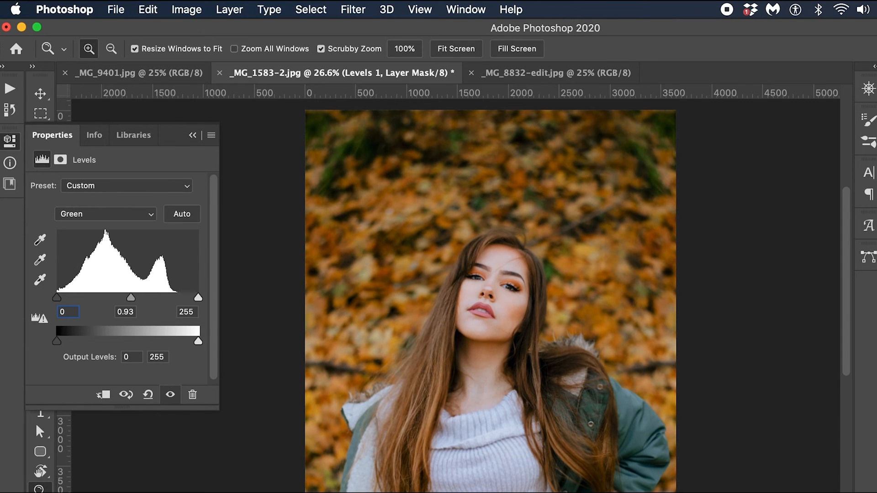
drag(471, 280, 561, 319)
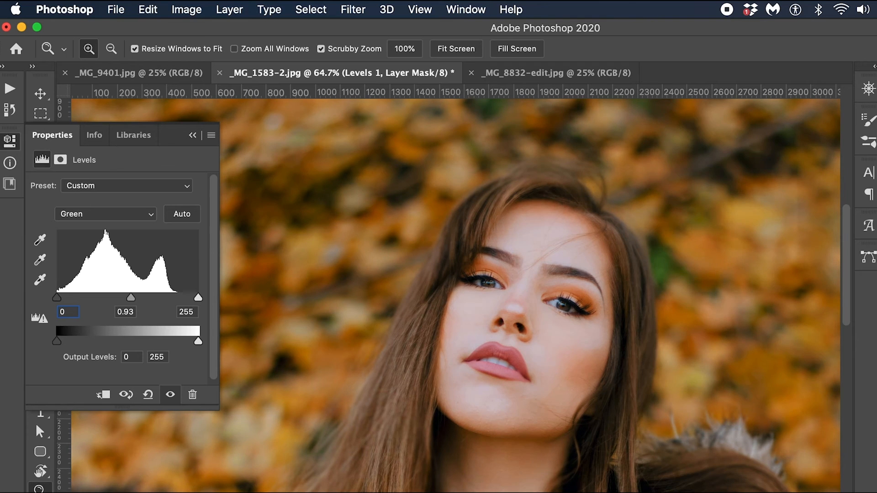
drag(552, 299, 526, 299)
key(super+i)
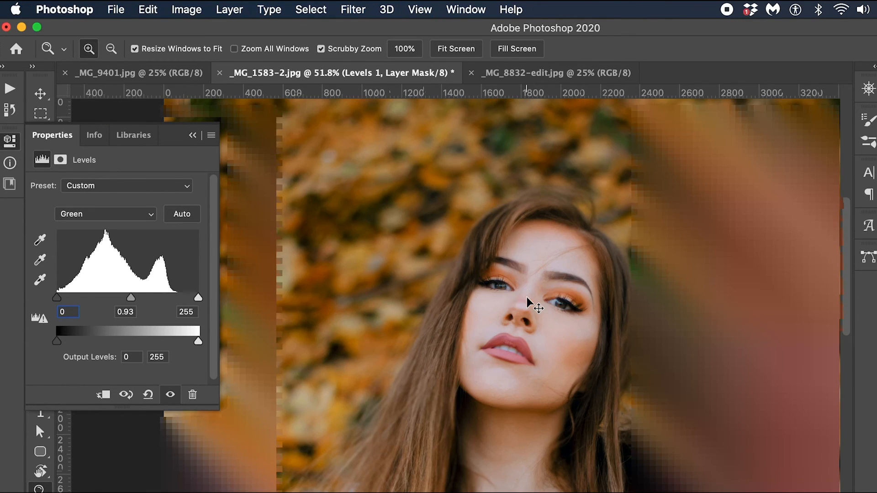
key(v)
key(super+0)
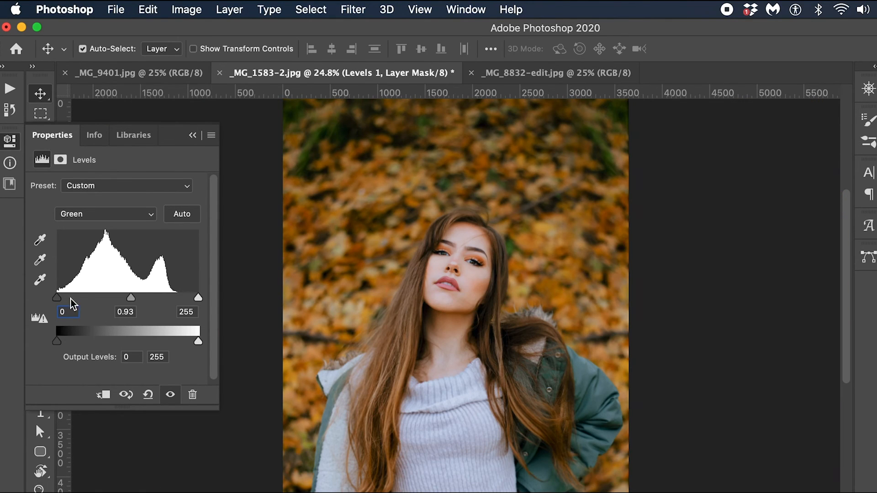
Step: Switch the Levels adjustment back to the RGB channel and review the available channels and presets, keeping the Custom preset
click(88, 216)
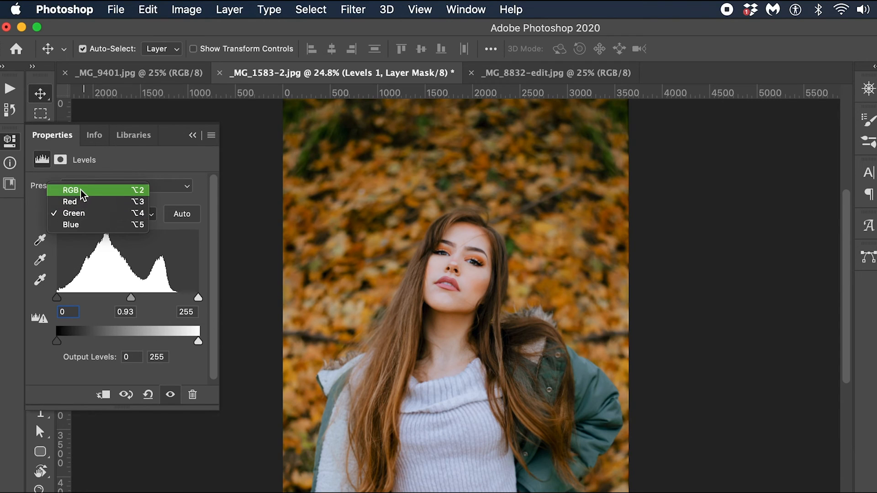
click(82, 195)
click(97, 213)
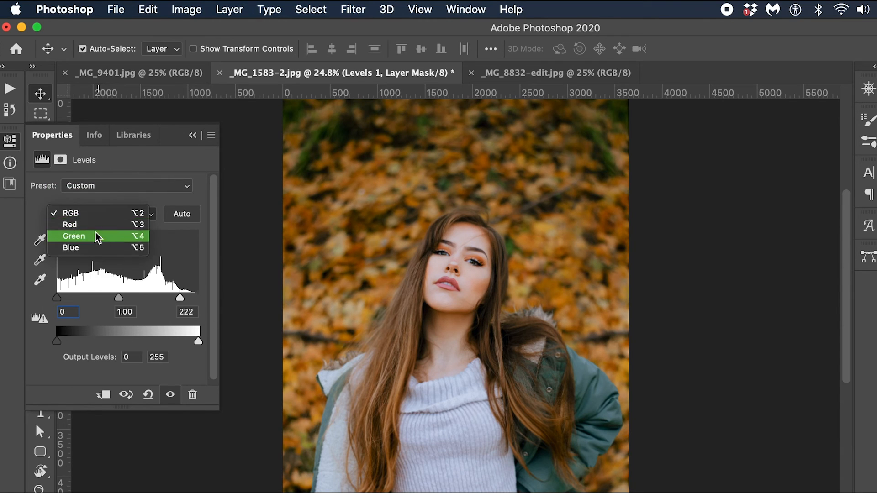
click(155, 201)
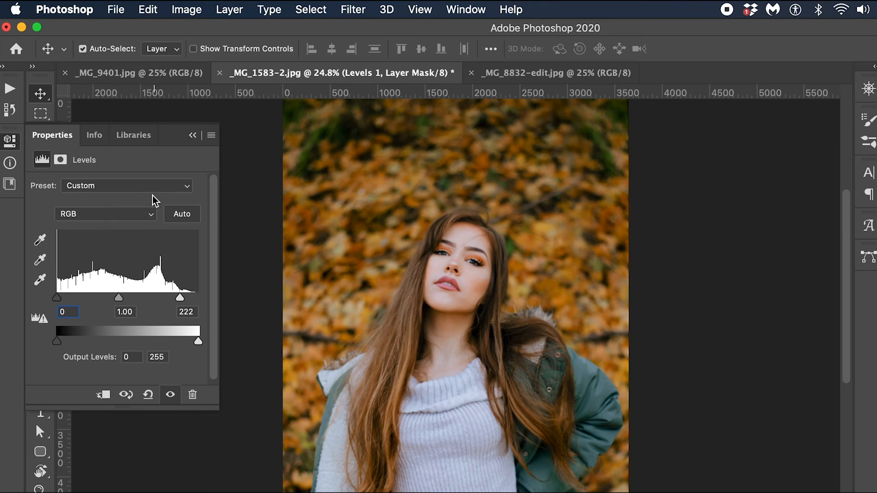
click(112, 188)
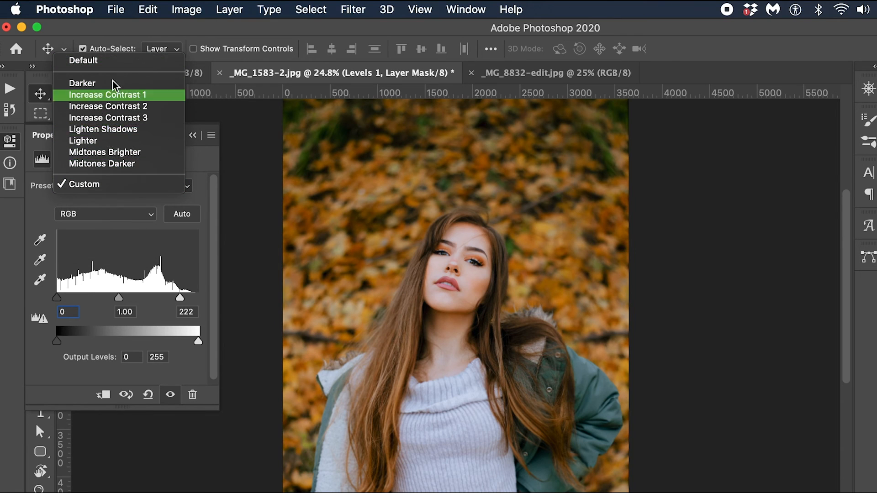
click(45, 224)
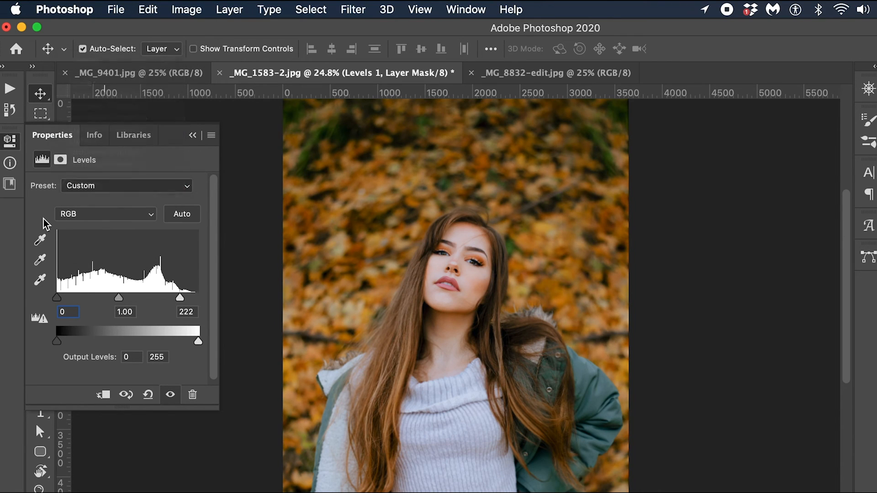
Step: Inspect the adjusted tones of the face at high magnification, return to the full-image view and reactivate the Move tool
key(z)
drag(470, 260, 546, 296)
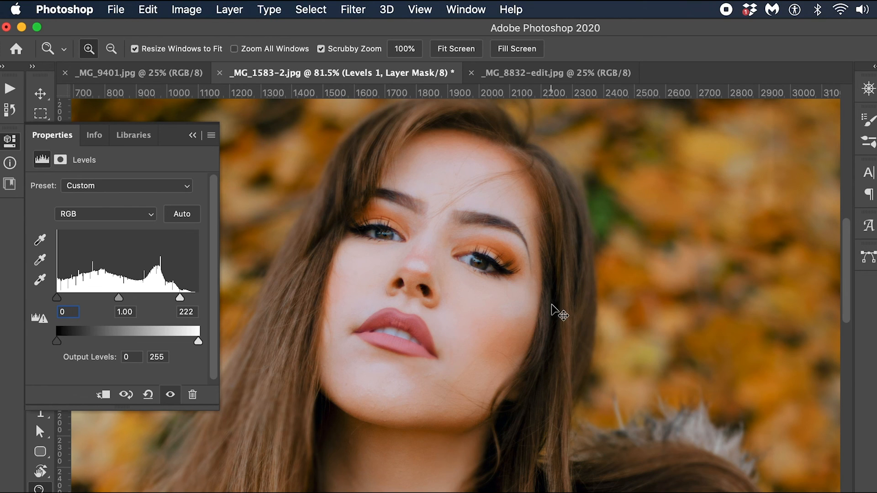
key(super+0)
key(a)
key(v)
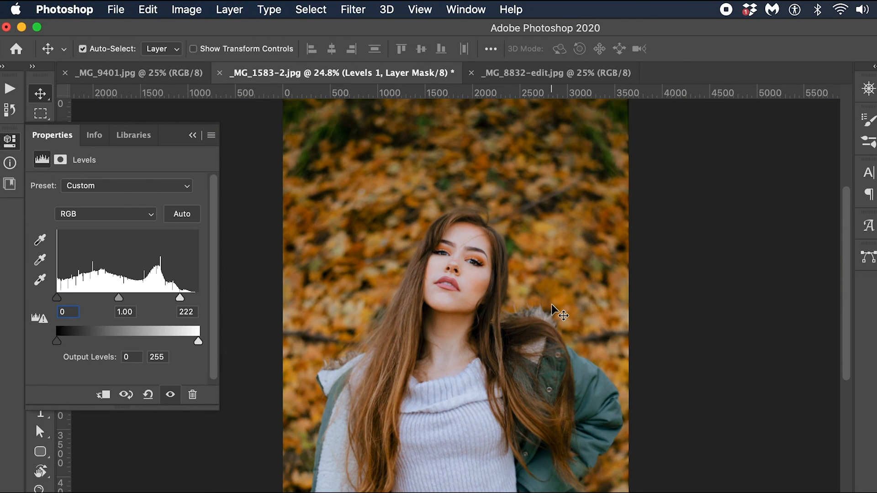